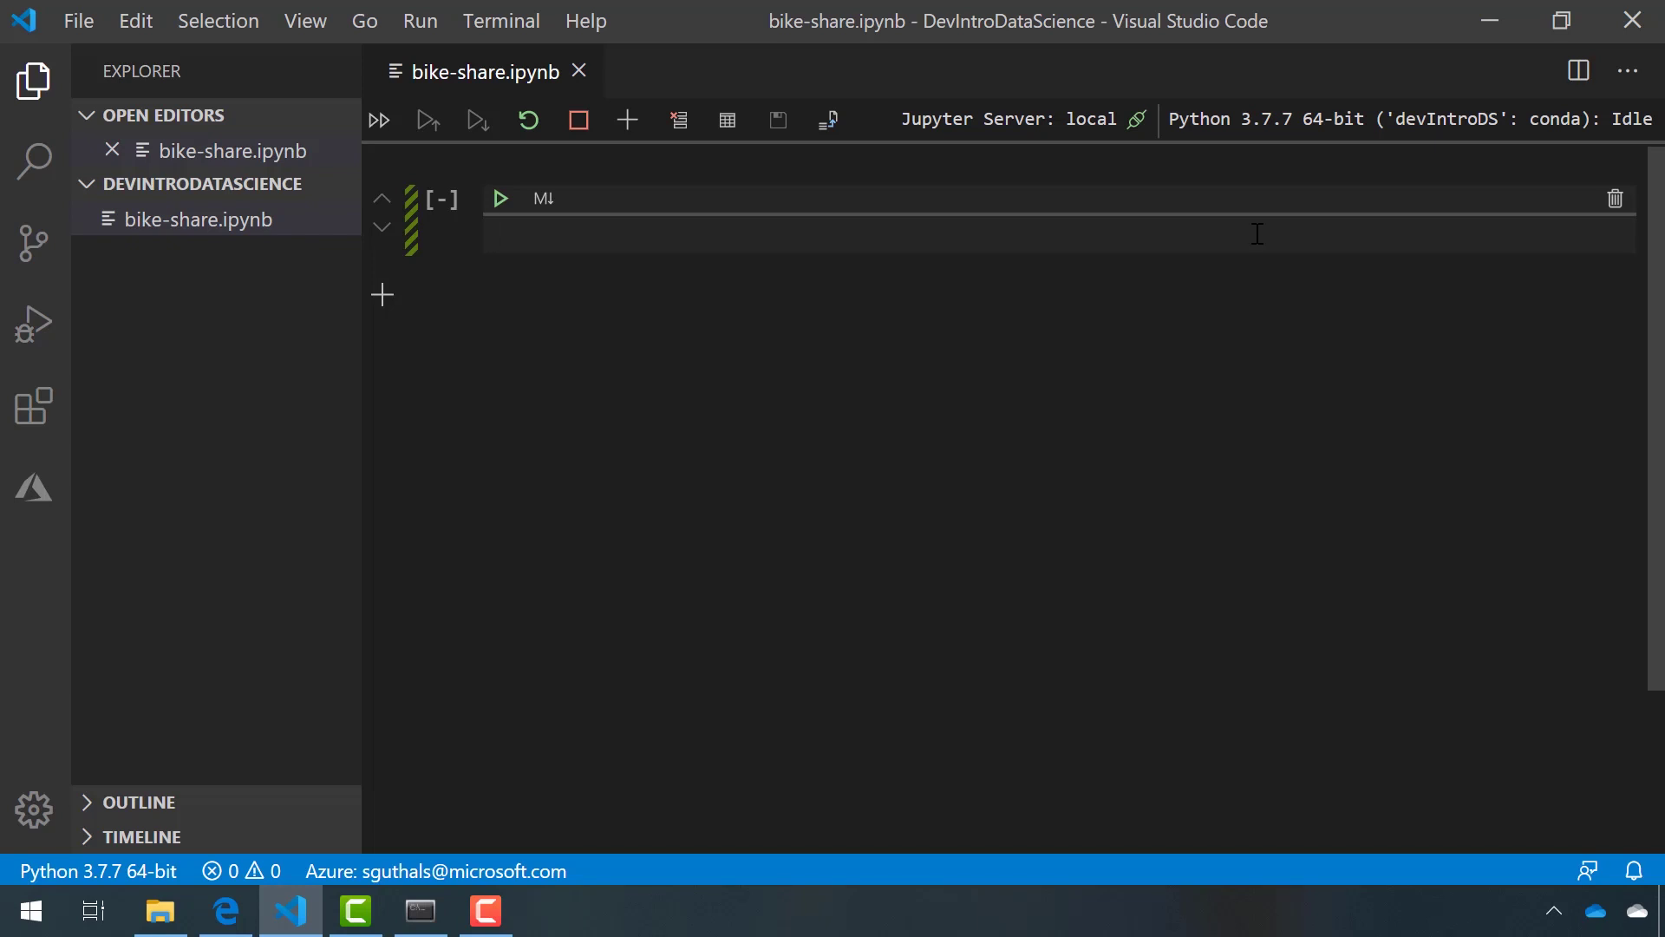
{"action": "type", "text": "import azureml.core"}
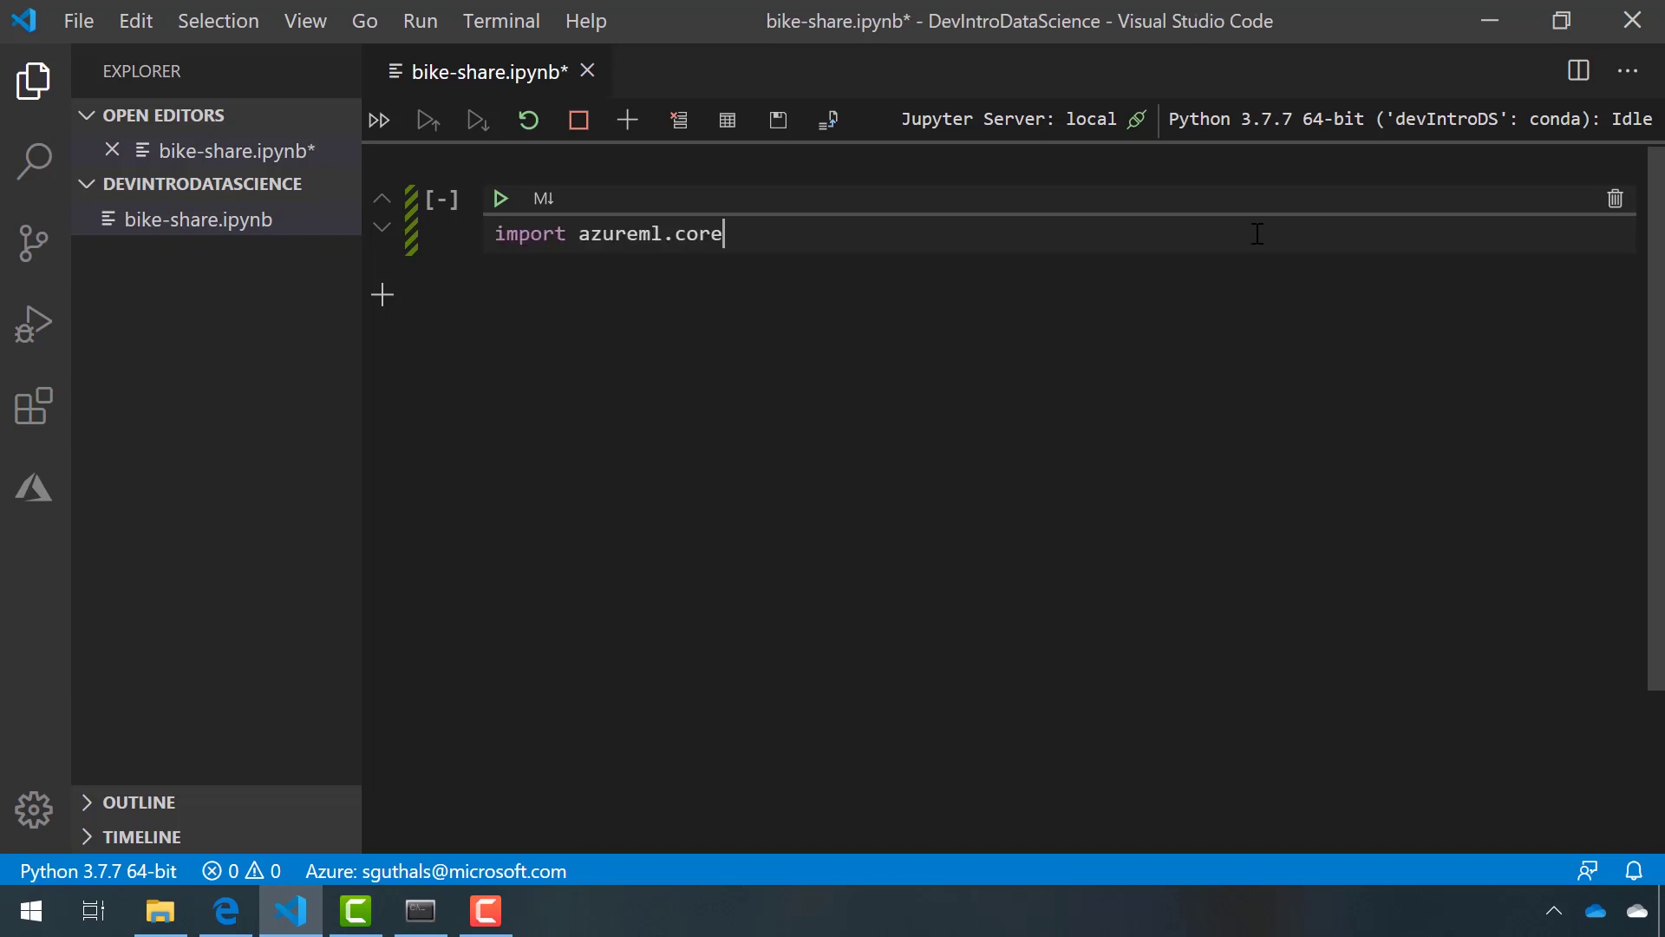
- Add a new line below the azureml.core, pandas, numpy and logging imports for the version print
{"action": "key", "text": "Return"}
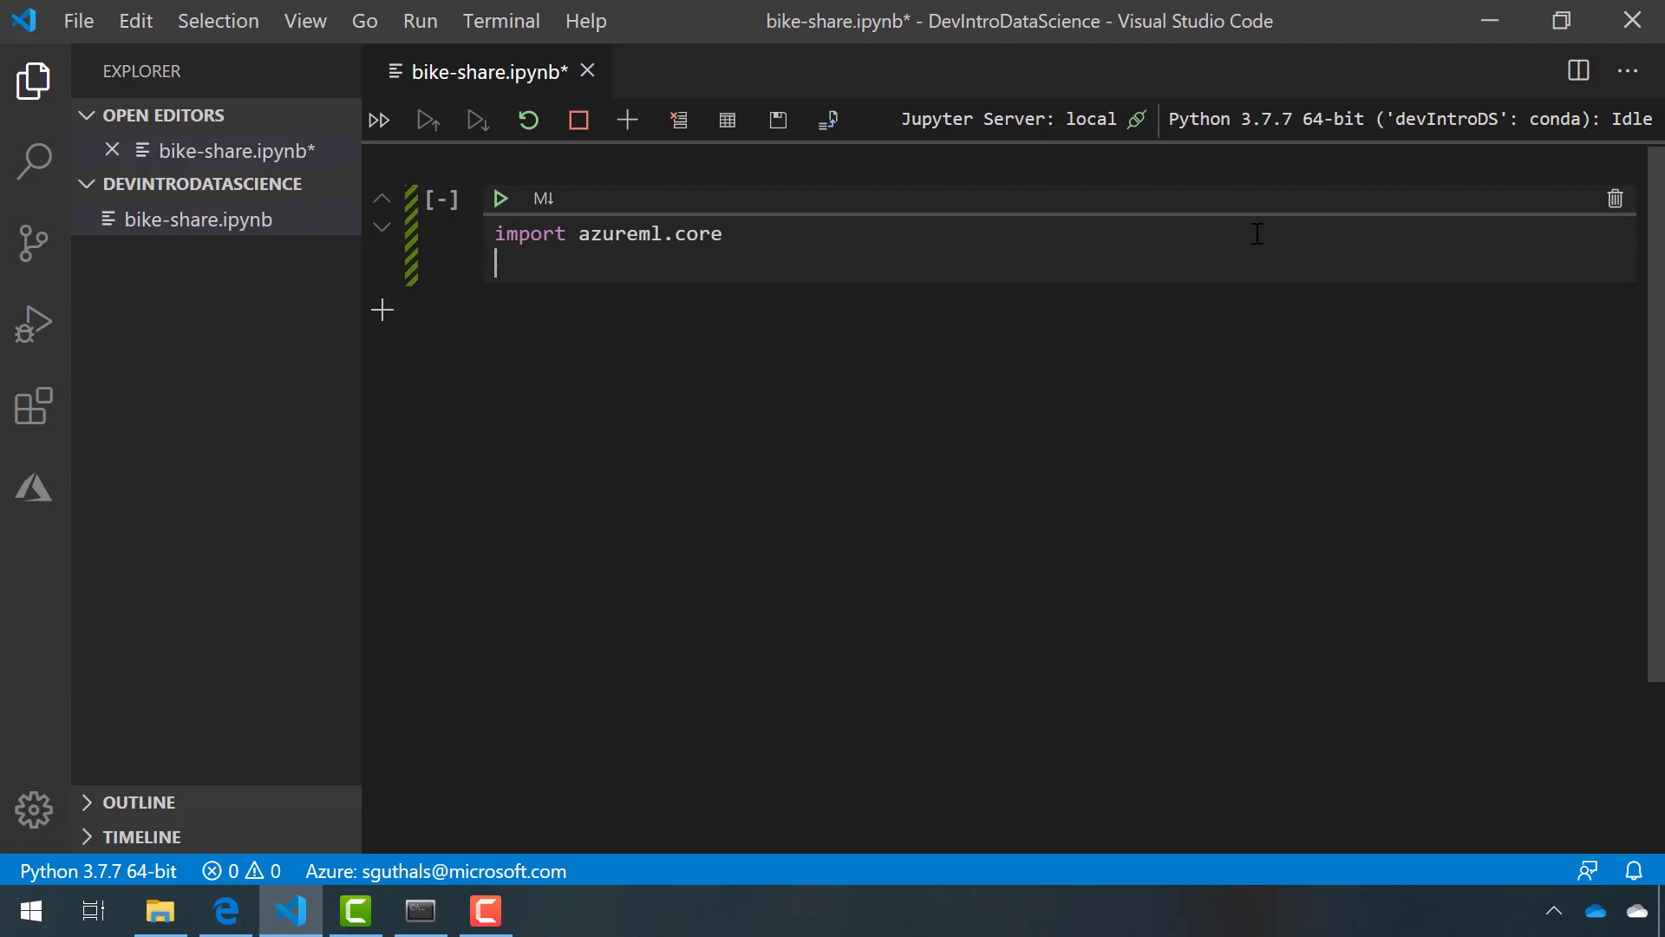
{"action": "type", "text": "import p"}
{"action": "type", "text": "andas as pd import numpy as np import logging"}
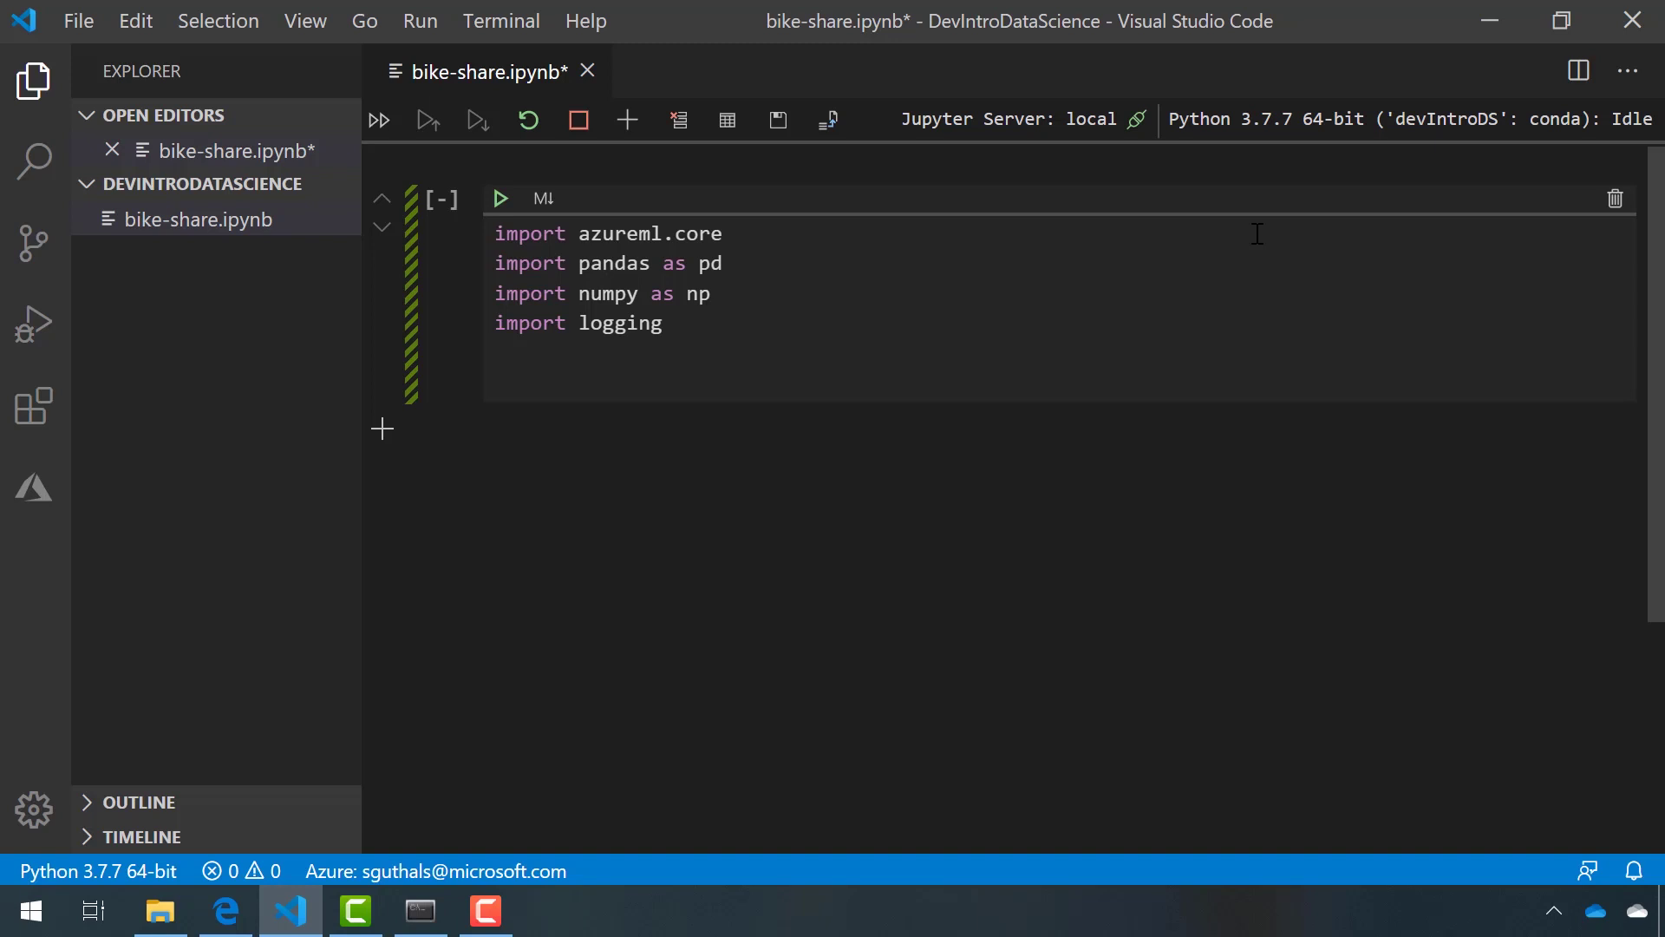
{"action": "type", "text": "print("}
{"action": "type", "text": "\"AzureML SDK Version:\", azureml.core.VERSION"}
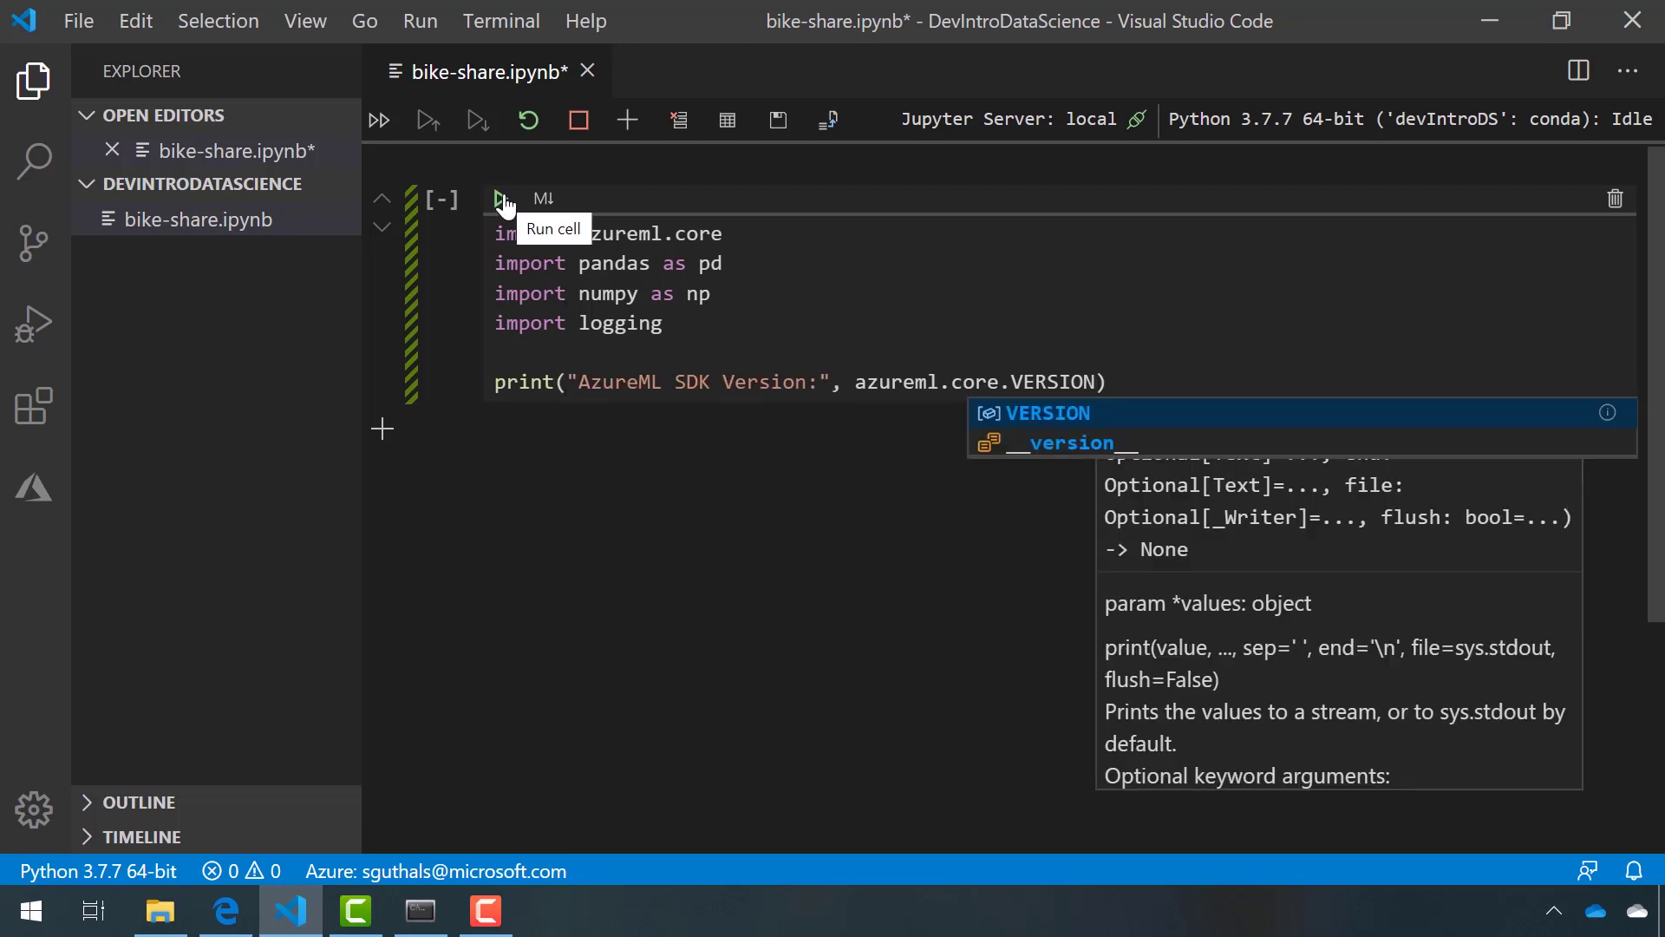
- Run the import cell so it prints AzureML SDK Version: 1.3.0
{"action": "left_click", "coordinate": [503, 201]}
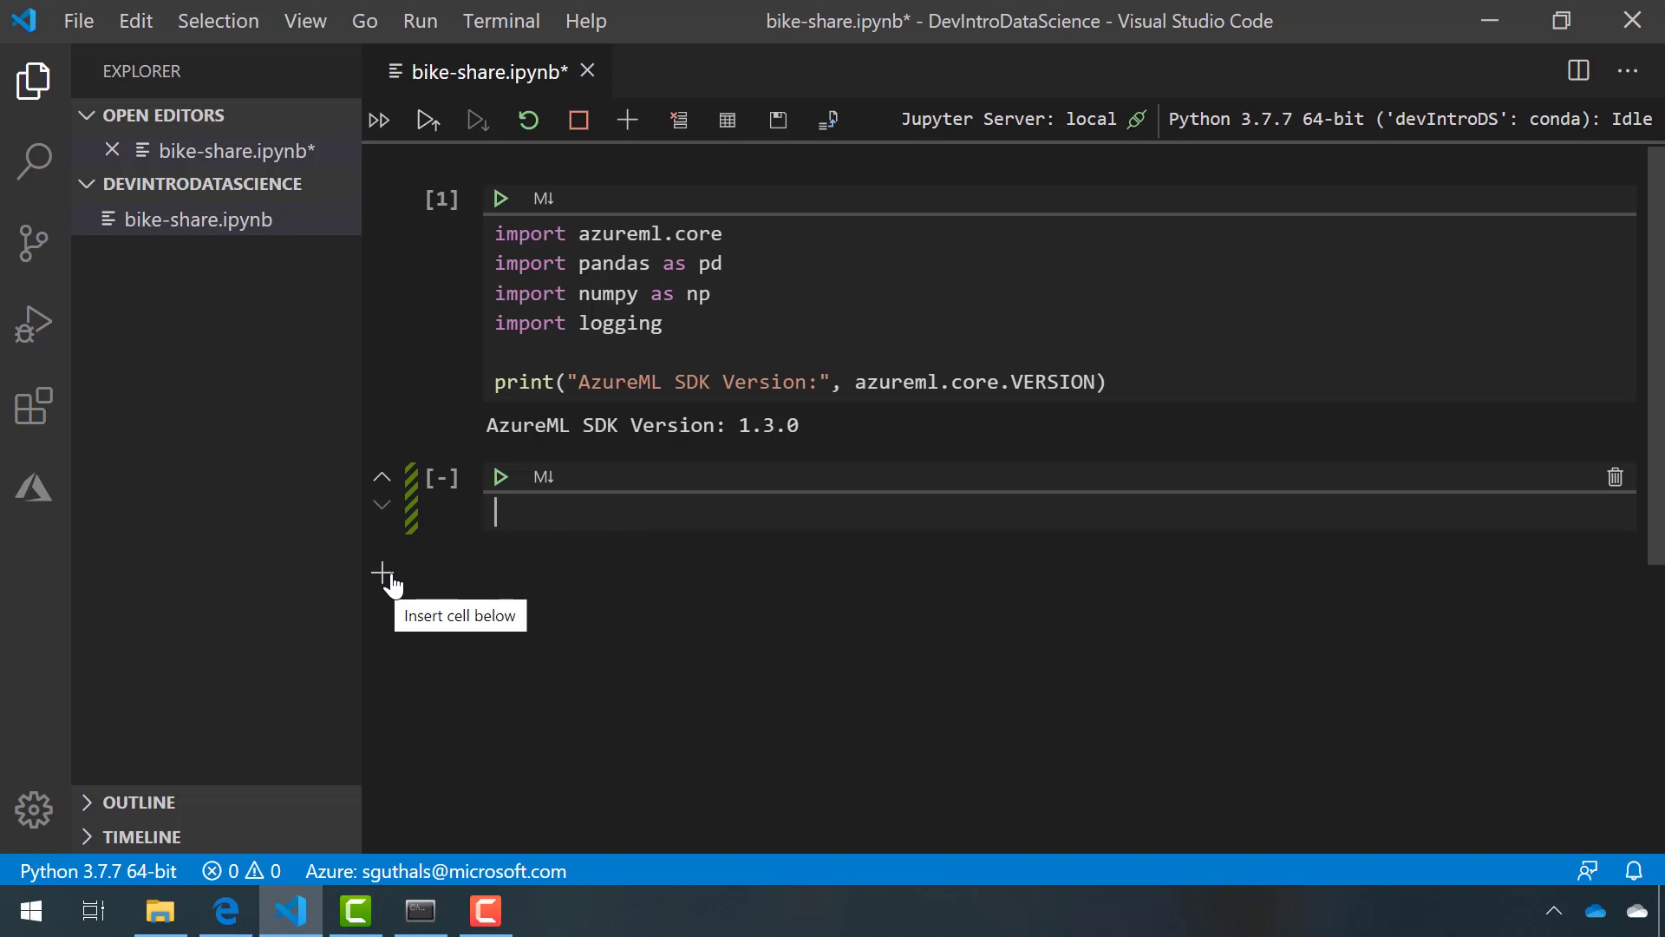
- Move the empty cell above the code cell and back, then save bike-share.ipynb
{"action": "left_click", "coordinate": [384, 484]}
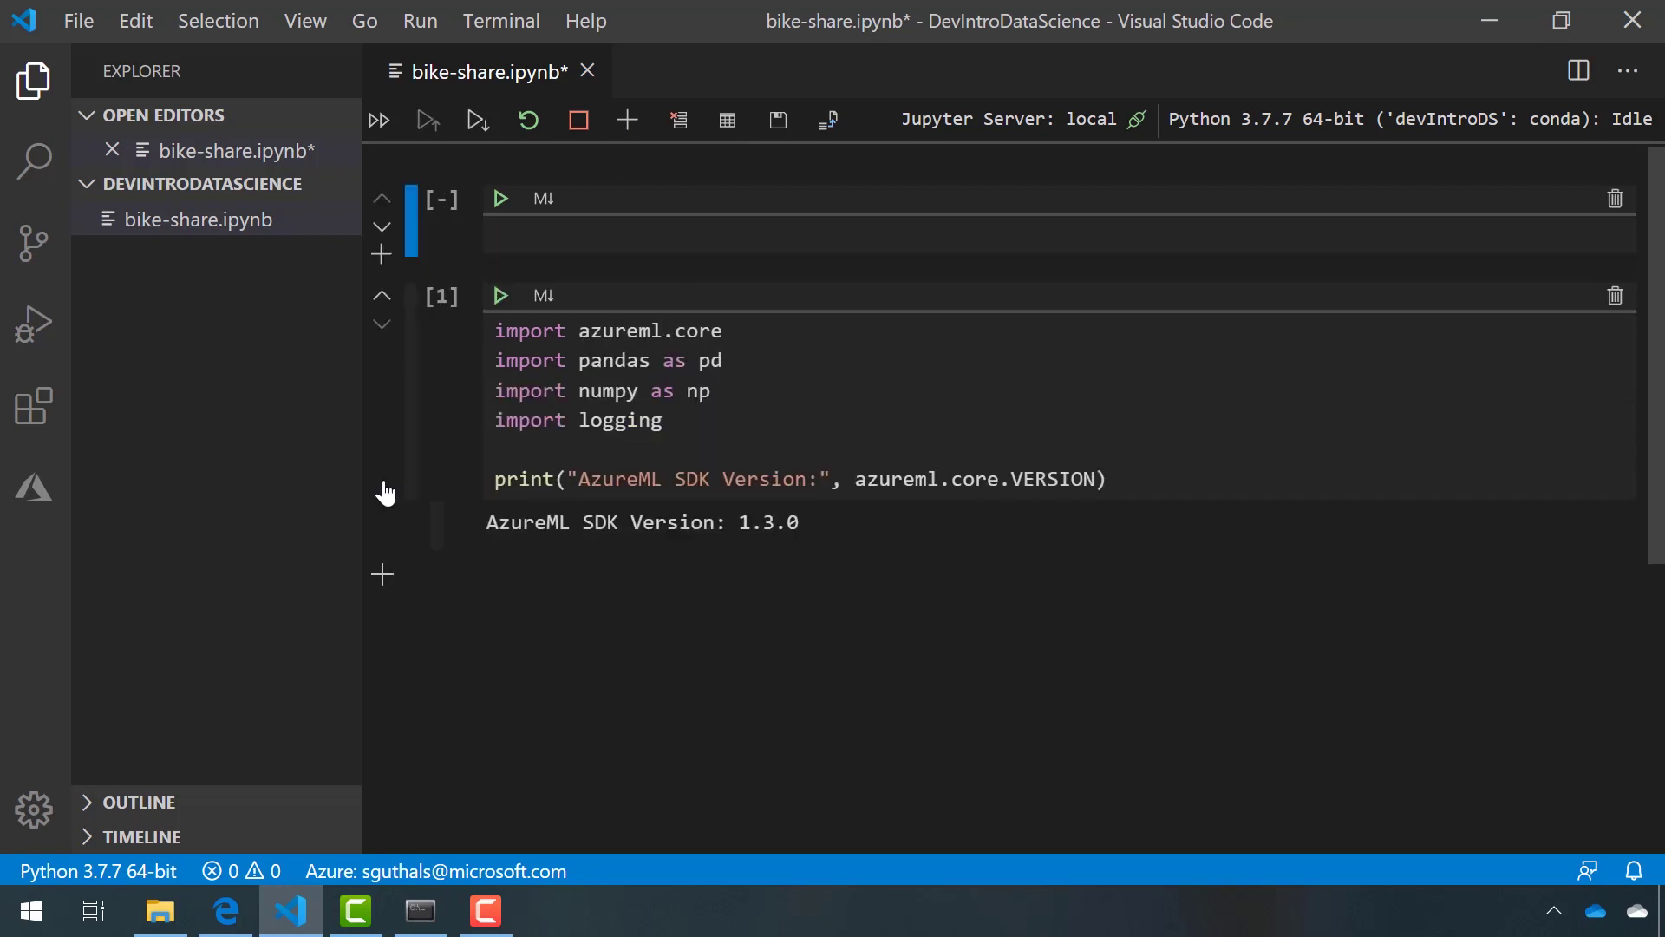
{"action": "left_click", "coordinate": [383, 228]}
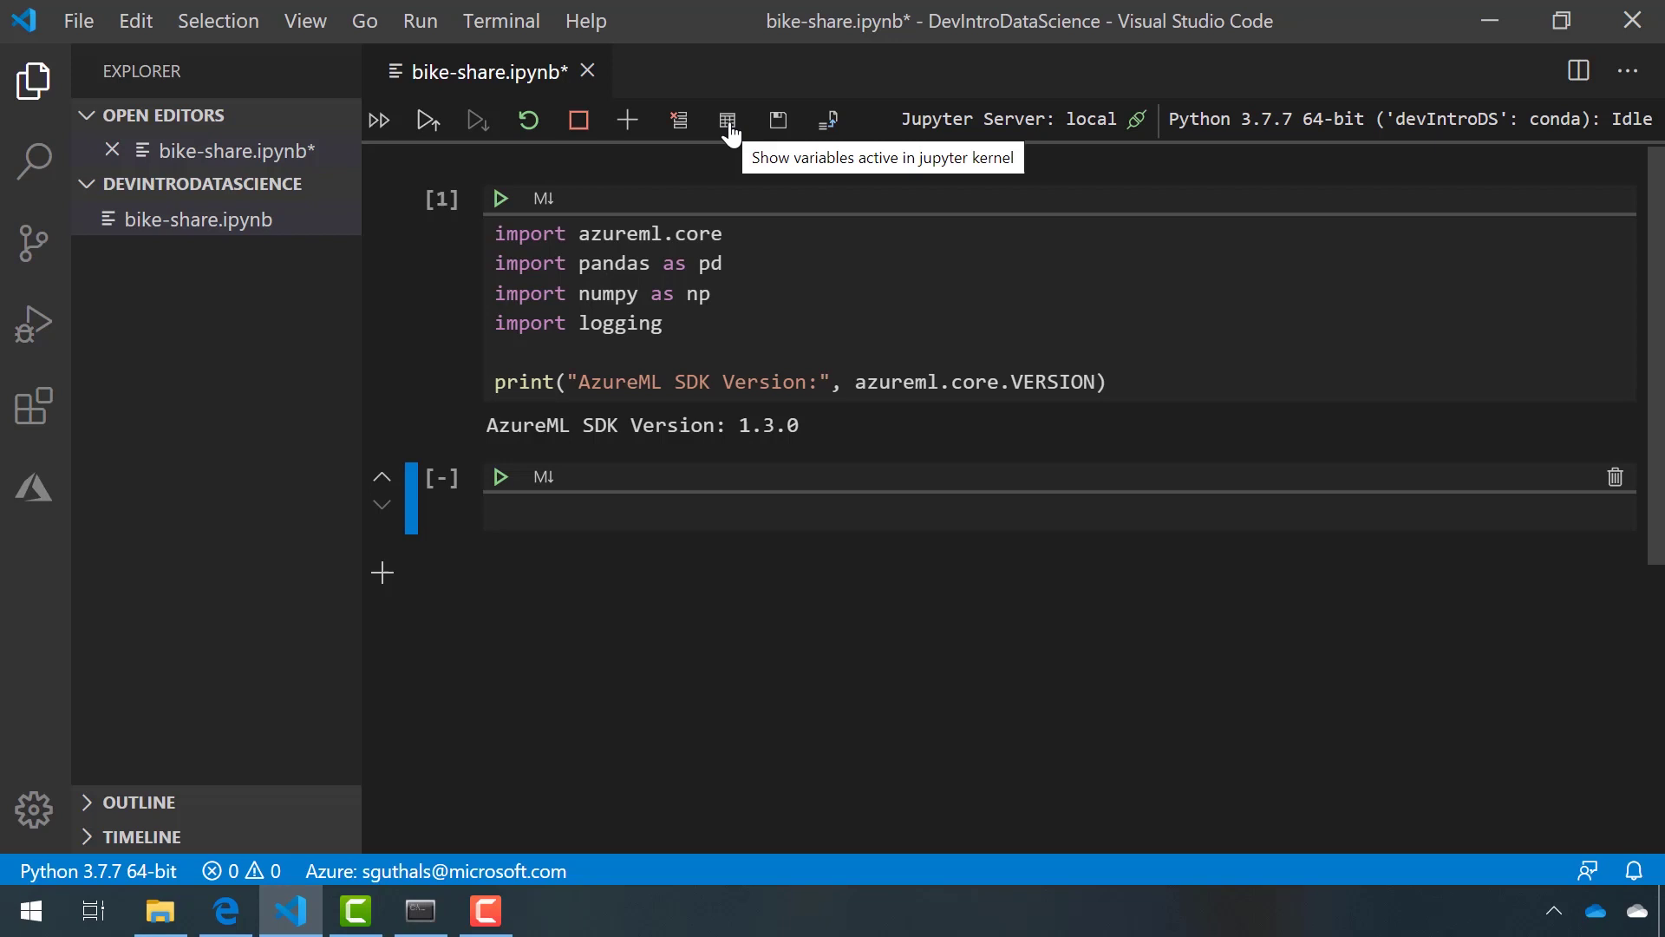
{"action": "left_click", "coordinate": [778, 122]}
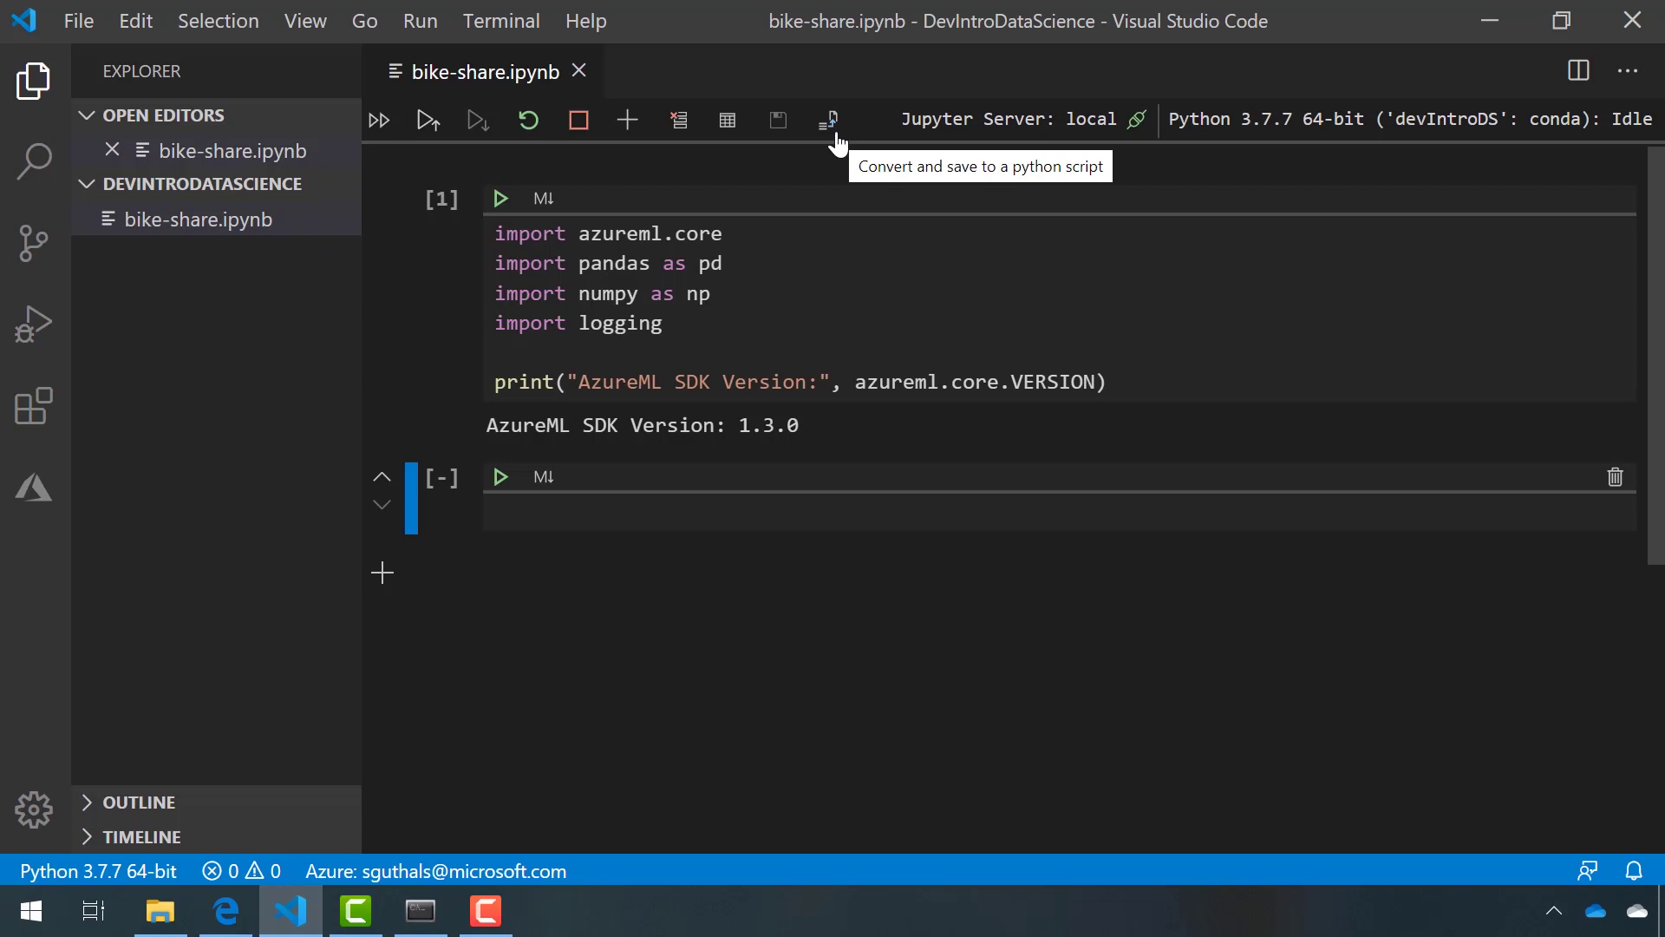
- Switch the empty second cell to markdown and back to code, then delete it
{"action": "left_click", "coordinate": [544, 479]}
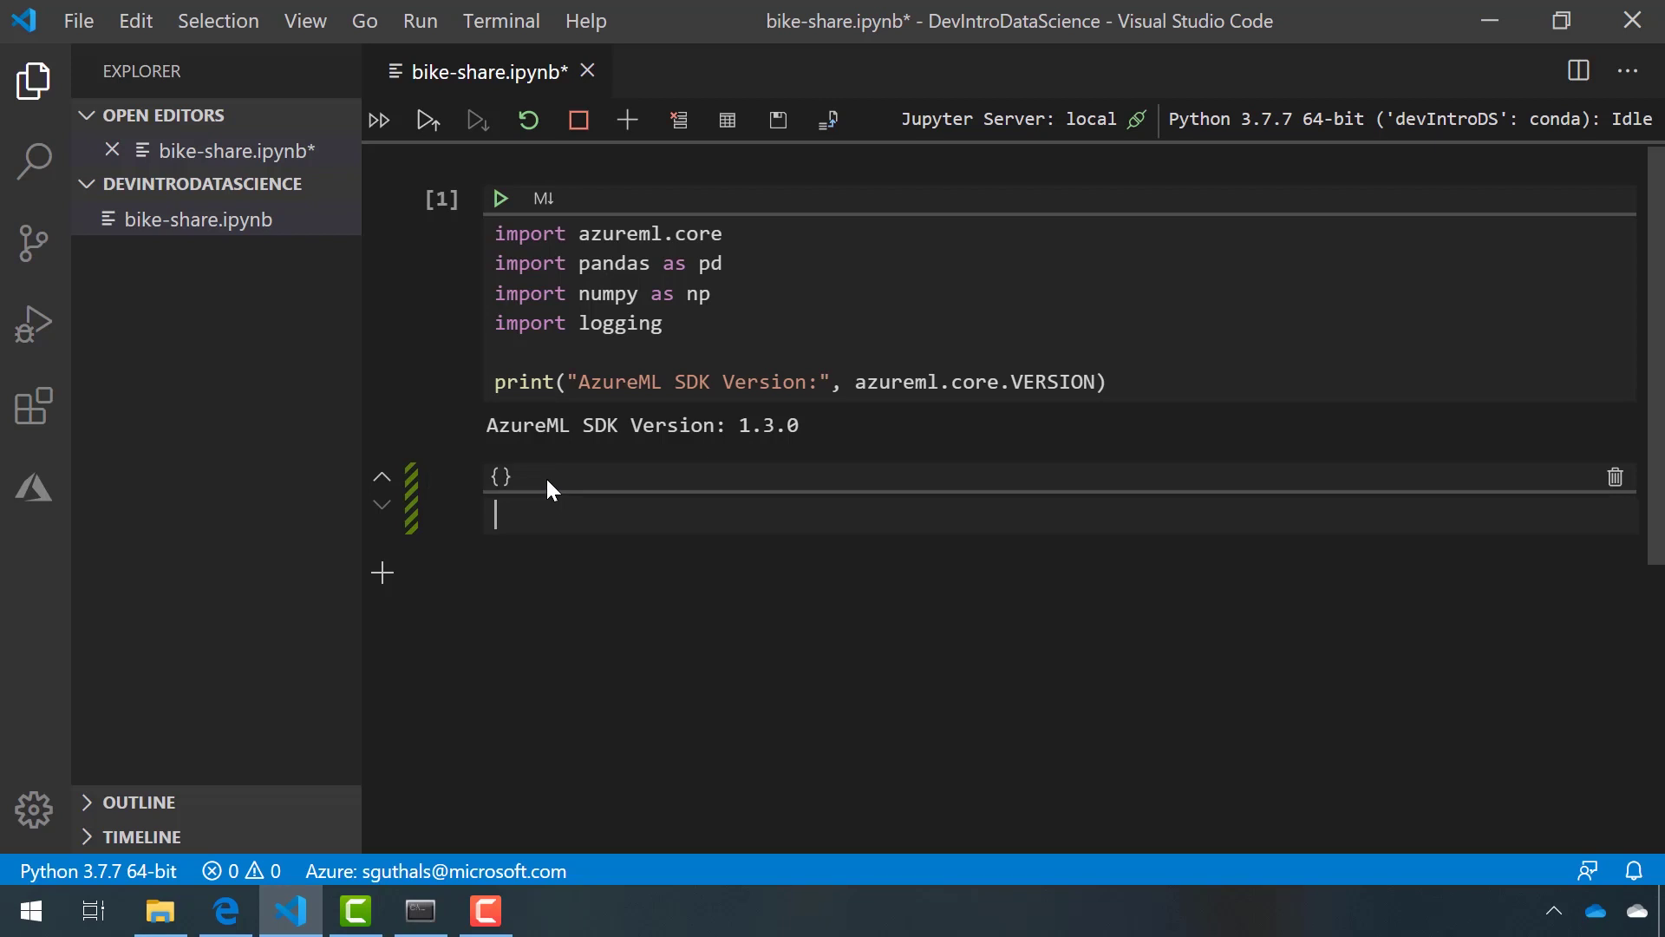
{"action": "left_click", "coordinate": [501, 482]}
{"action": "left_click", "coordinate": [1616, 481]}
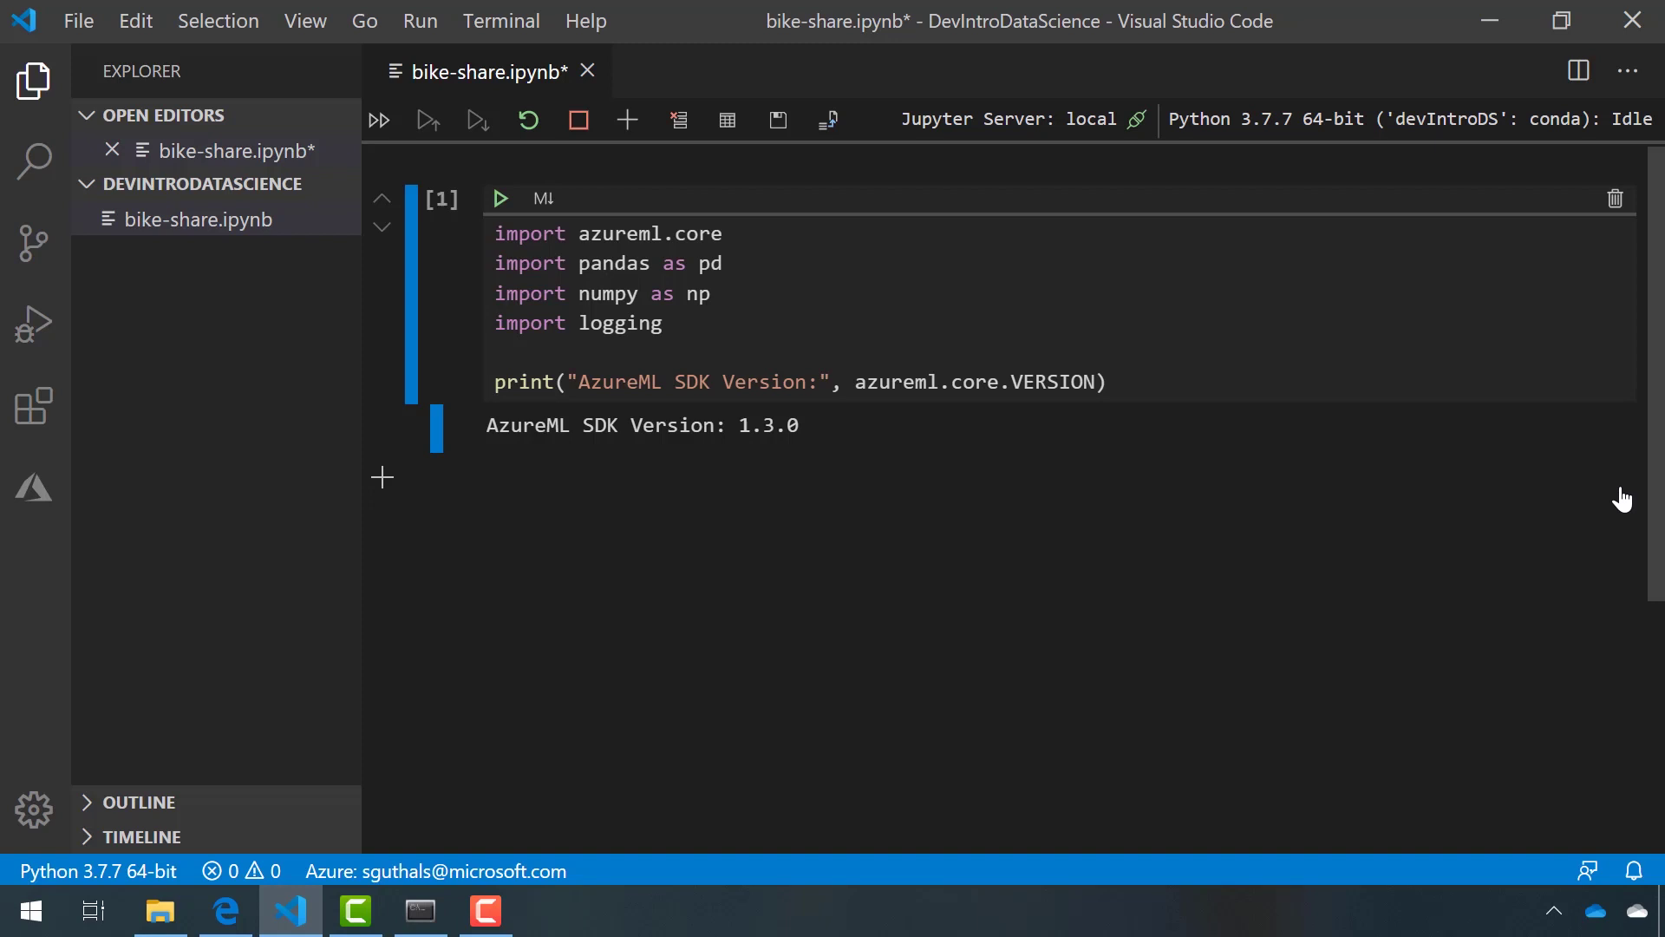